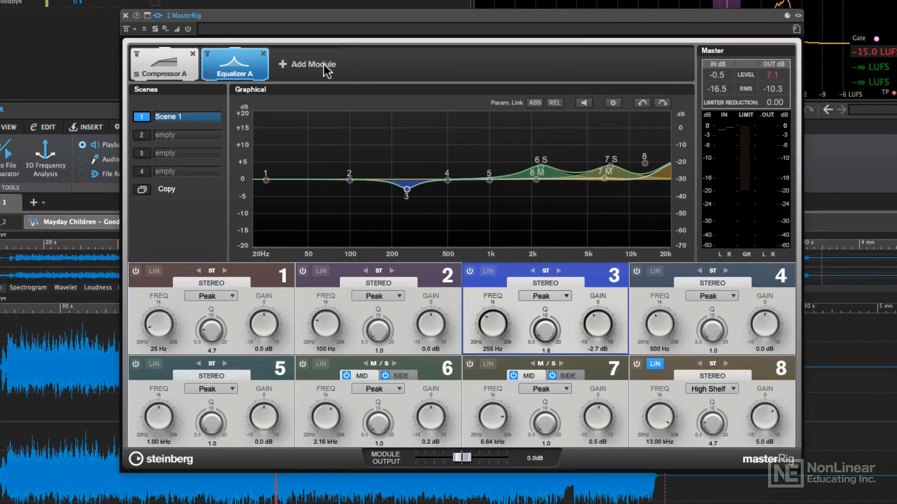
# Step: Add a Limiter module after Equalizer A in the MasterRig chain
pyautogui.click(312, 82)
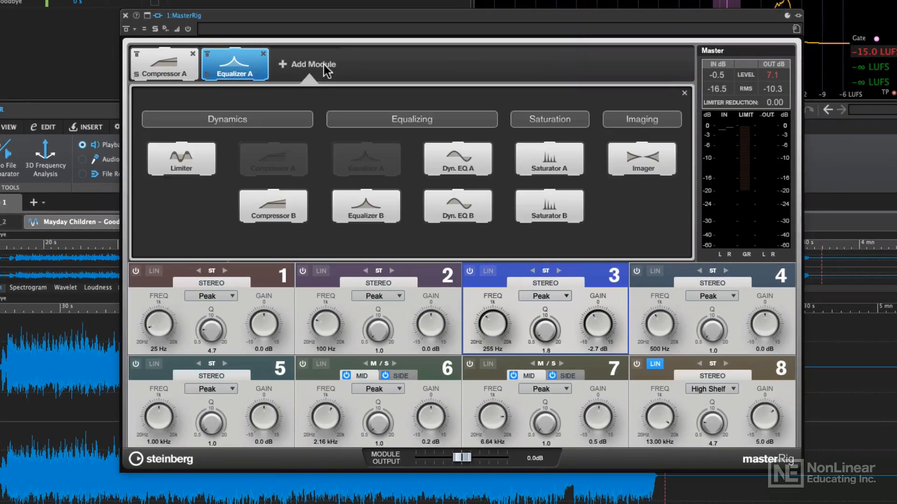
pyautogui.click(202, 162)
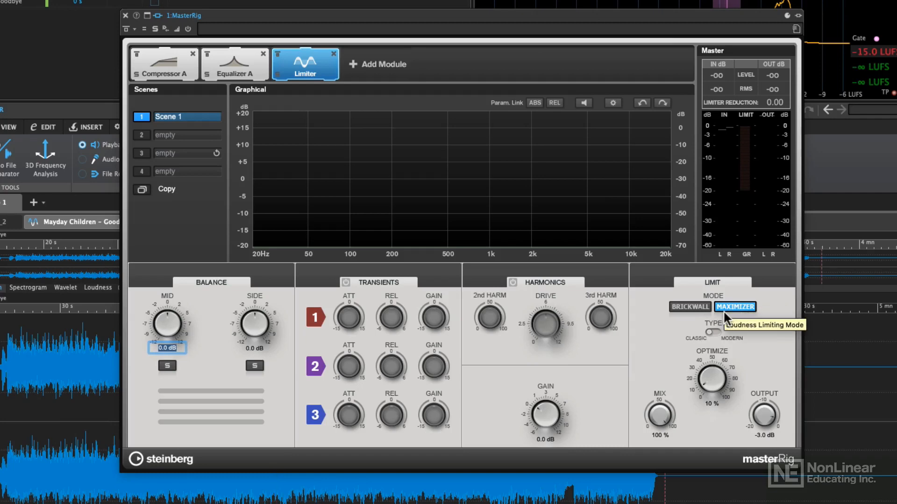
pyautogui.moveTo(494, 15); pyautogui.dragTo(493, 26)
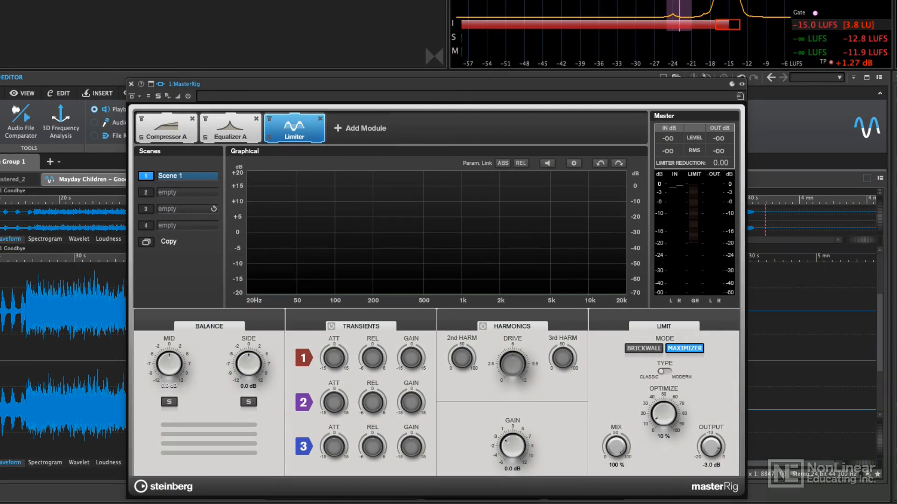
# Step: Play the track and raise the limiter's Optimize amount to 44 %, resetting the loudness meter between adjustments
pyautogui.press('space')
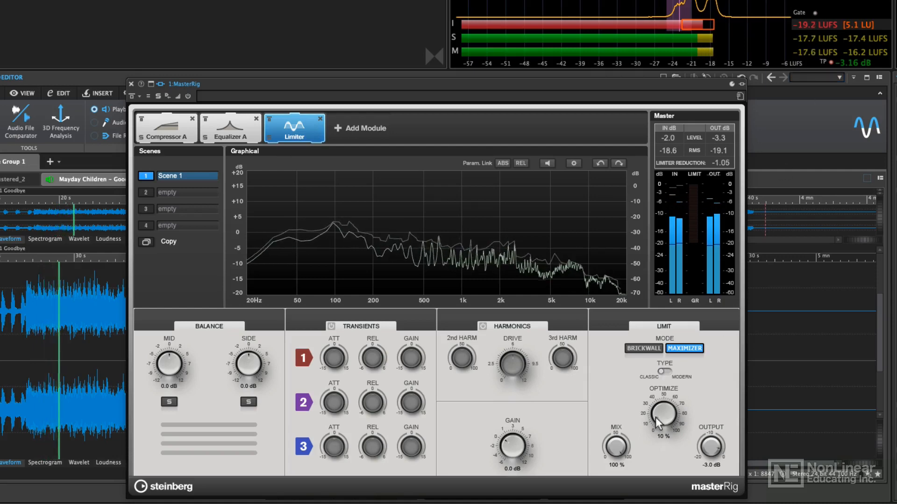
pyautogui.moveTo(656, 423); pyautogui.dragTo(661, 398)
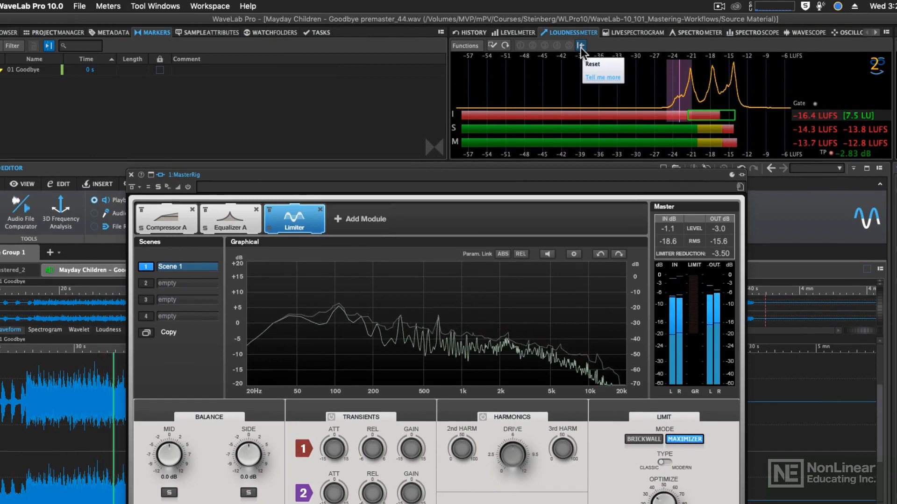
pyautogui.click(581, 45)
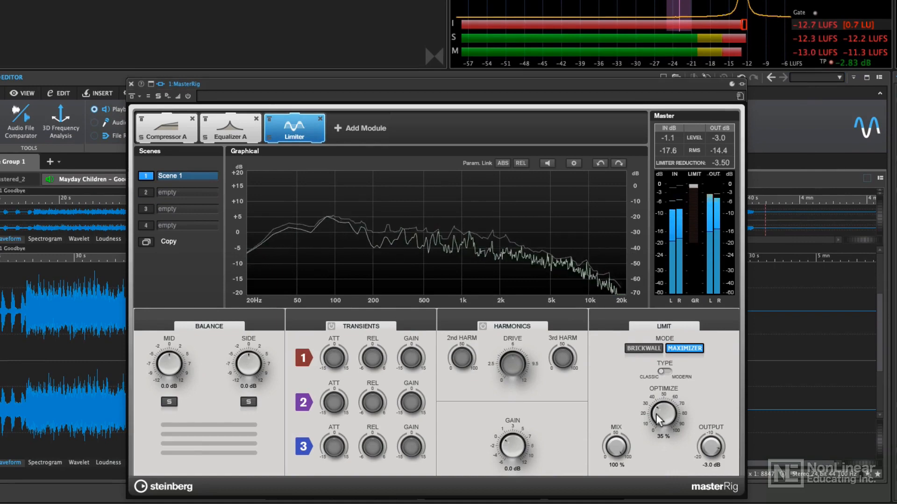
pyautogui.moveTo(657, 420); pyautogui.dragTo(661, 413)
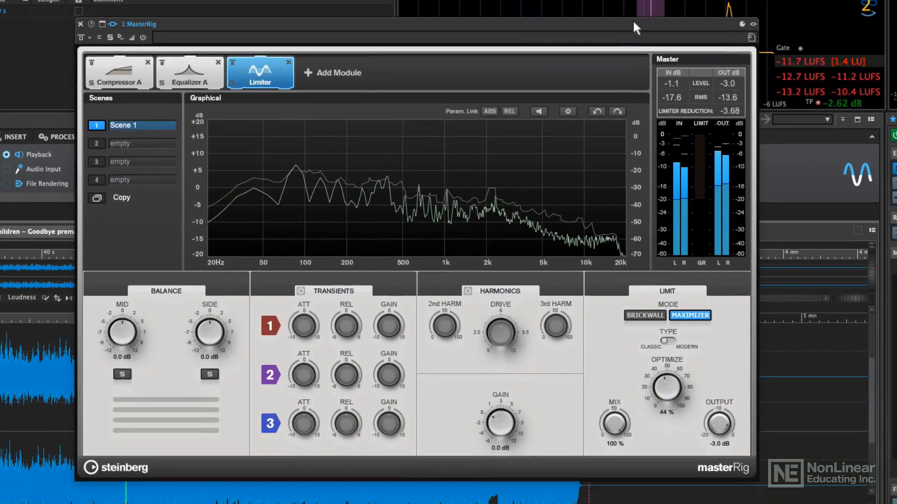
pyautogui.moveTo(633, 22); pyautogui.dragTo(613, 11)
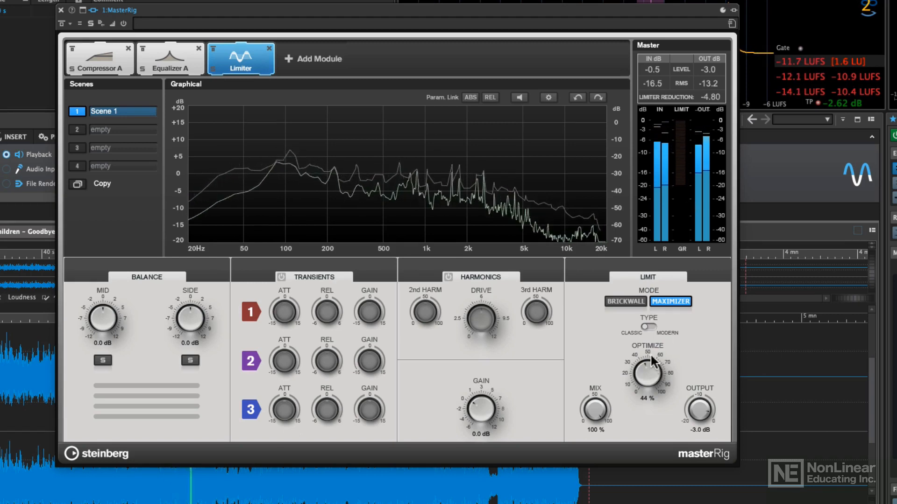
# Step: Switch the maximizer type to Modern, with Recover at 77 % and Output at -0.3 dB
pyautogui.click(652, 326)
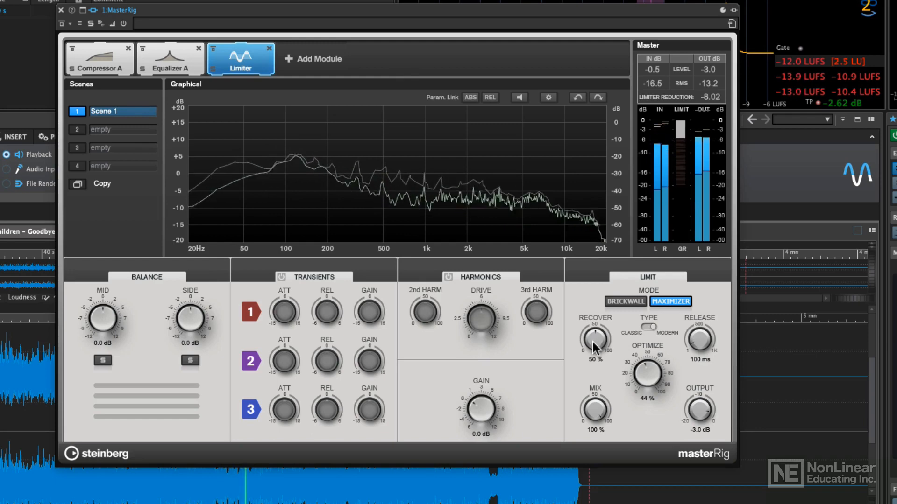
pyautogui.moveTo(592, 338); pyautogui.dragTo(597, 315)
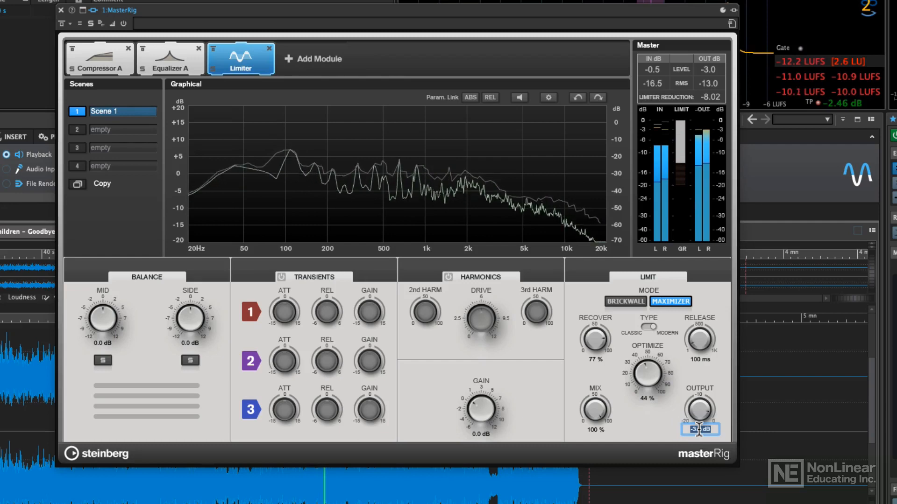
pyautogui.press('Return')
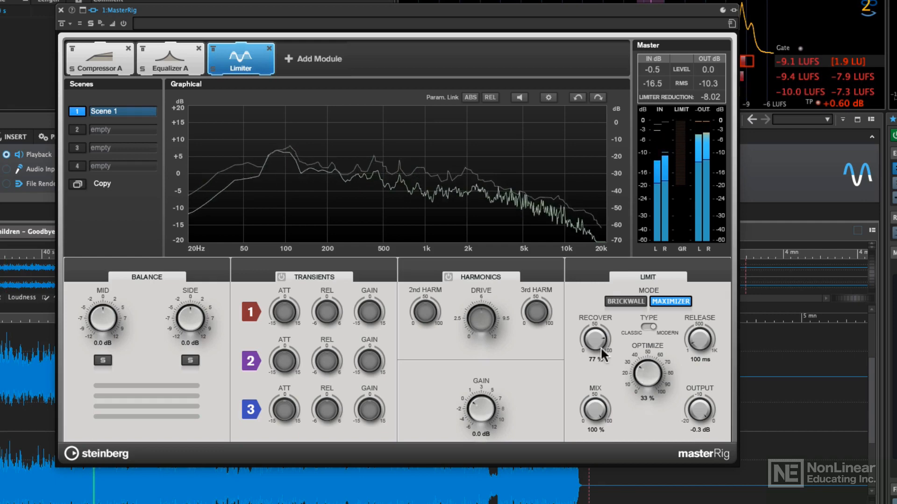
# Step: Enable the limiter's Transients section and set band 1 to 2.1 dB attack and 1.2 dB gain
pyautogui.click(281, 277)
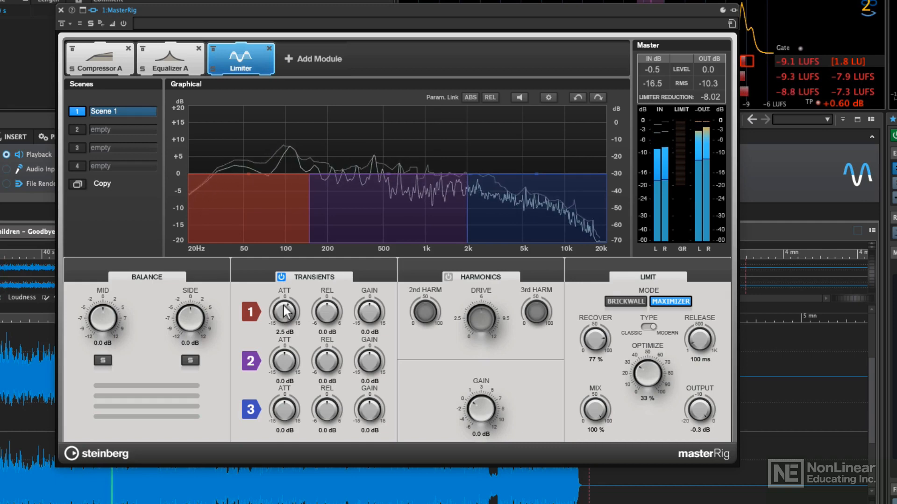
pyautogui.scroll(-4, 284, 312)
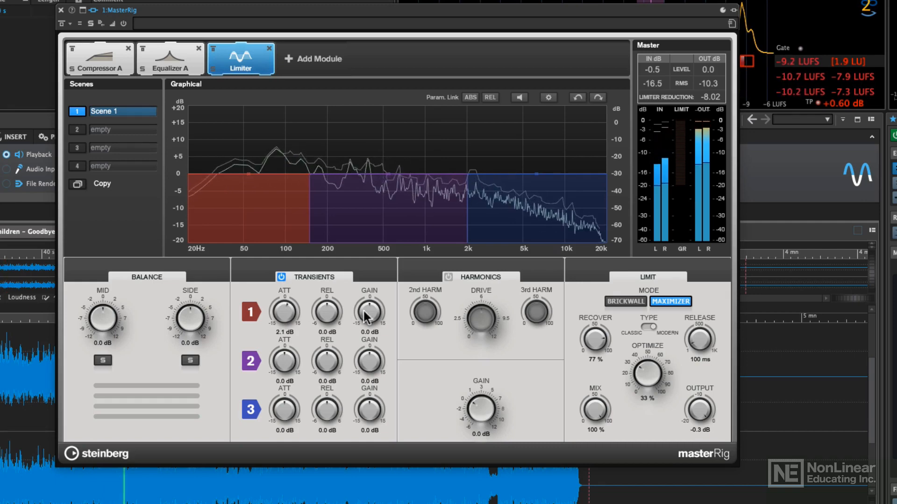
pyautogui.scroll(9, 366, 317)
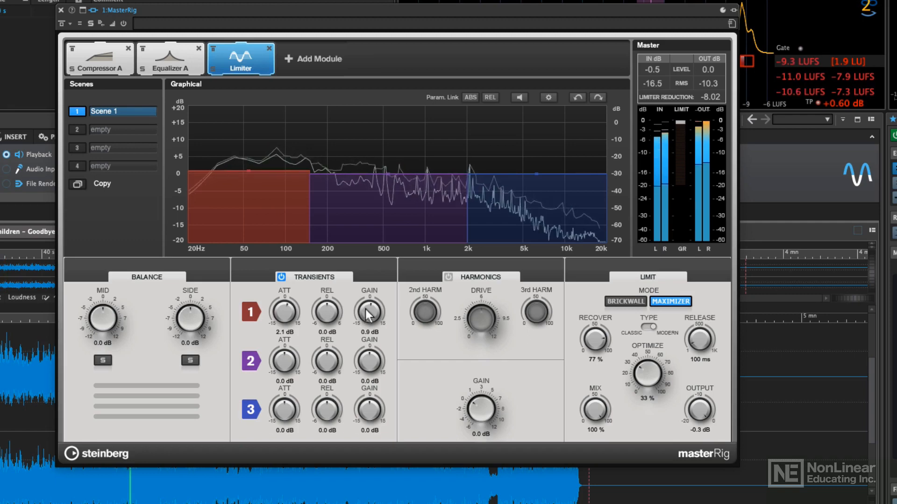
pyautogui.scroll(3, 369, 316)
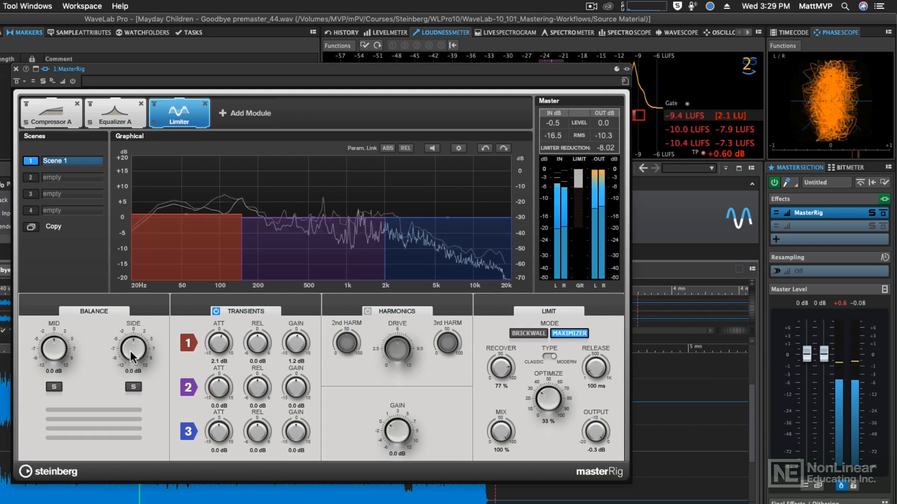
# Step: Audition lower side levels in the limiter's Balance section, and settle the Side level at 1.2 dB
pyautogui.moveTo(131, 353); pyautogui.dragTo(132, 352)
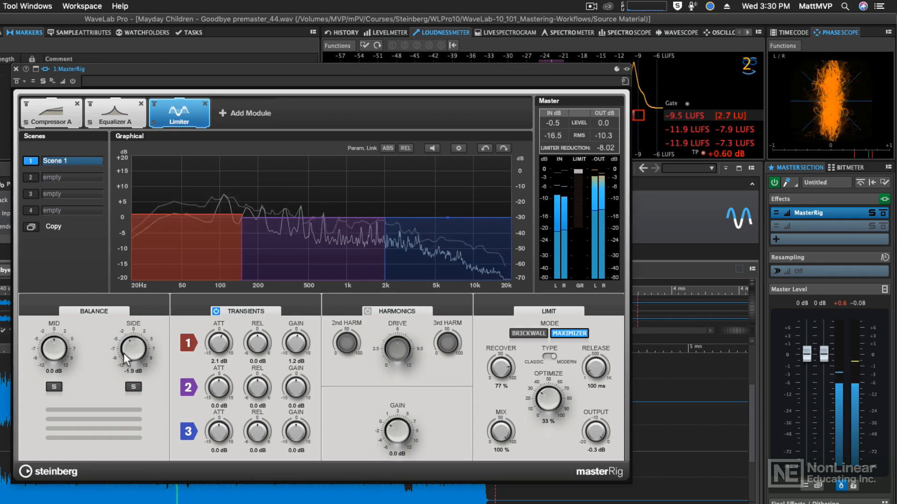
pyautogui.moveTo(122, 359); pyautogui.dragTo(121, 363)
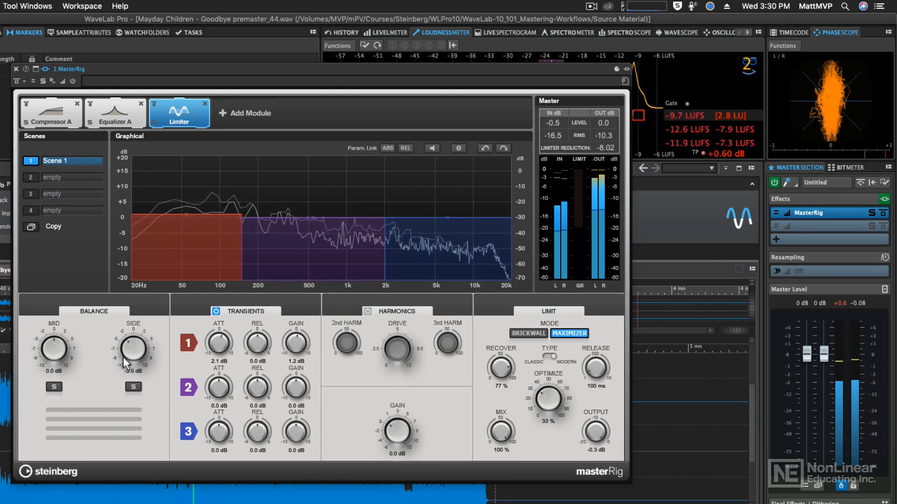
pyautogui.moveTo(121, 362); pyautogui.dragTo(131, 350)
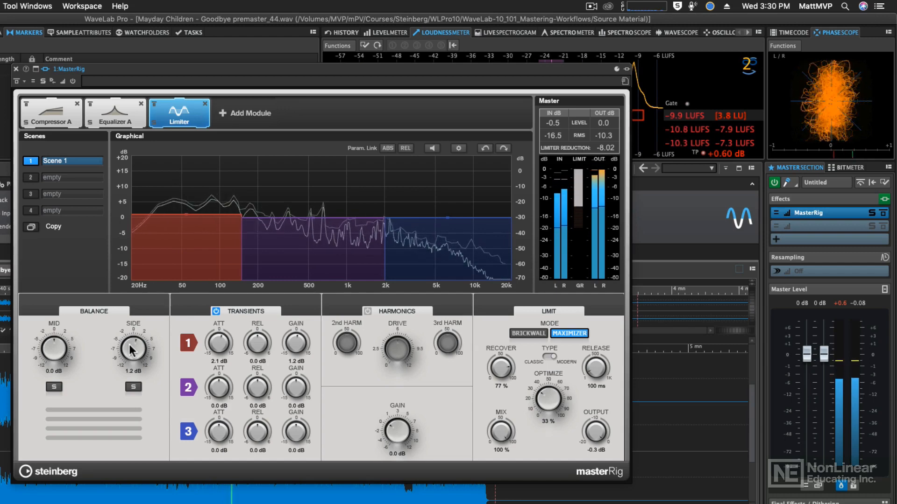
# Step: Add a Saturator A module and place it before the Limiter in the chain
pyautogui.click(252, 115)
pyautogui.click(404, 206)
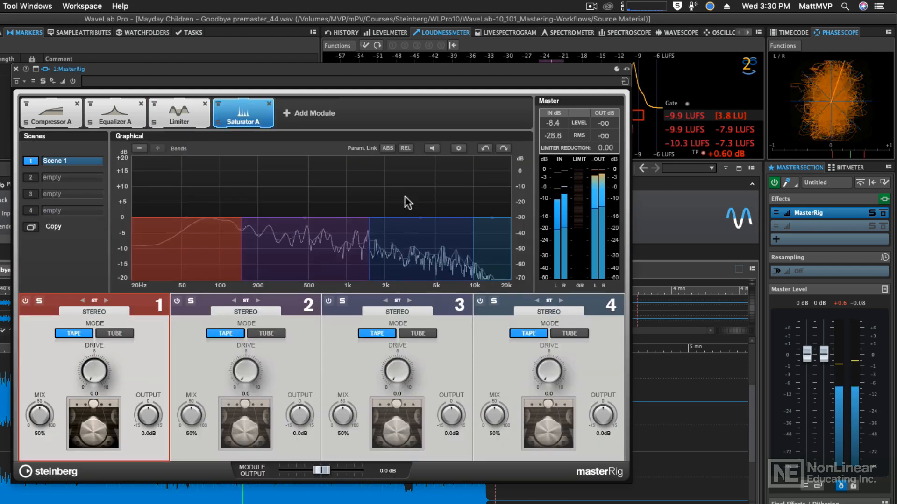
pyautogui.moveTo(245, 101); pyautogui.dragTo(198, 119)
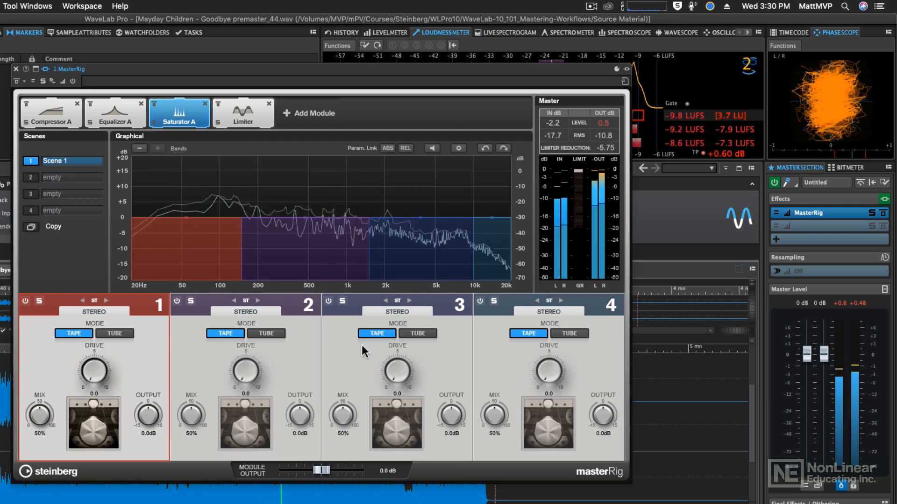
# Step: Turn on Listen for band 3 of the saturator and set its tape Drive to 1.3
pyautogui.click(349, 352)
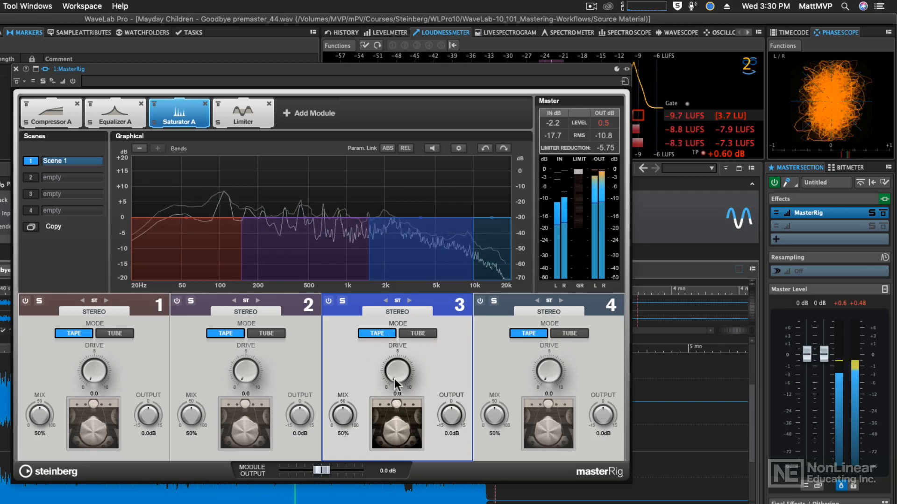
pyautogui.click(429, 148)
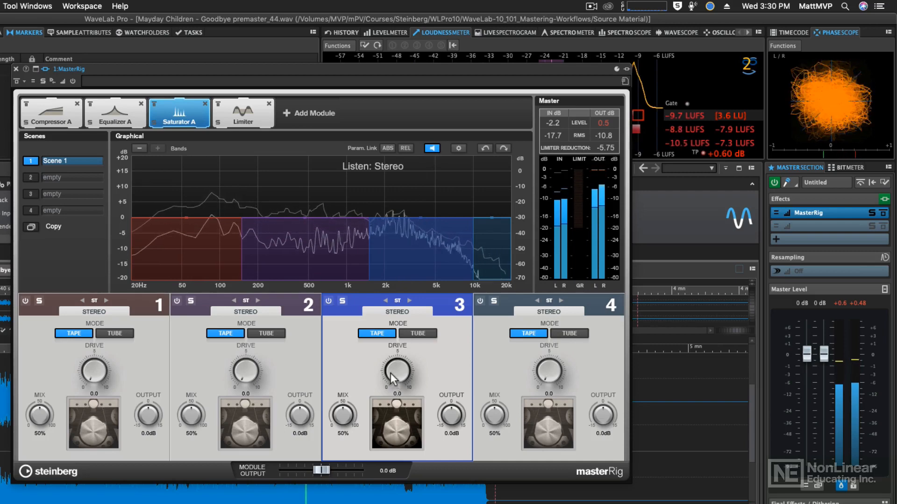
pyautogui.moveTo(393, 376)
pyautogui.mouseDown()
pyautogui.moveTo(396, 357)
pyautogui.moveTo(393, 368)
pyautogui.mouseUp()
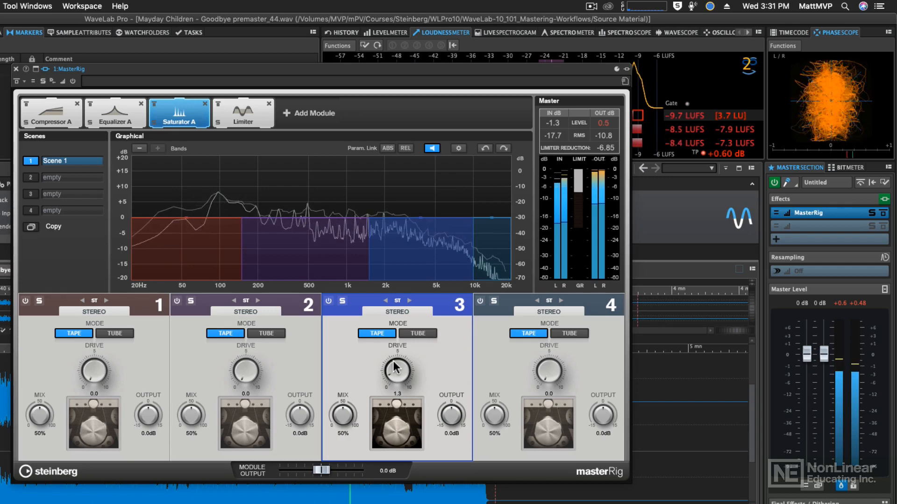
# Step: Use Smart Bypass with loudness-matched gains to compare the original audio against the level-corrected processed audio
pyautogui.click(858, 183)
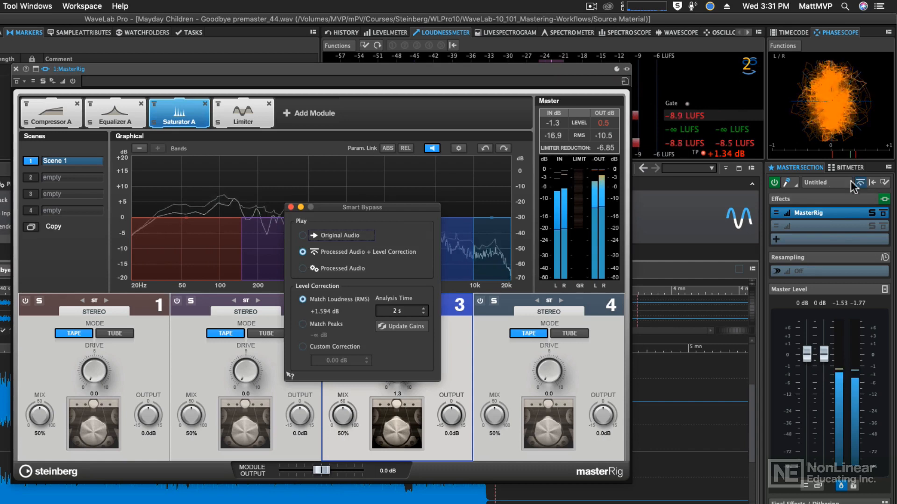
pyautogui.click(399, 326)
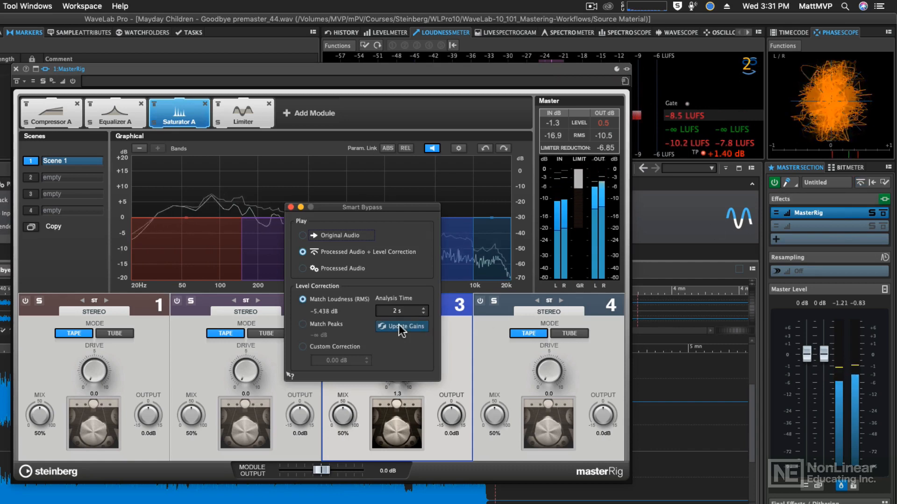
pyautogui.click(303, 236)
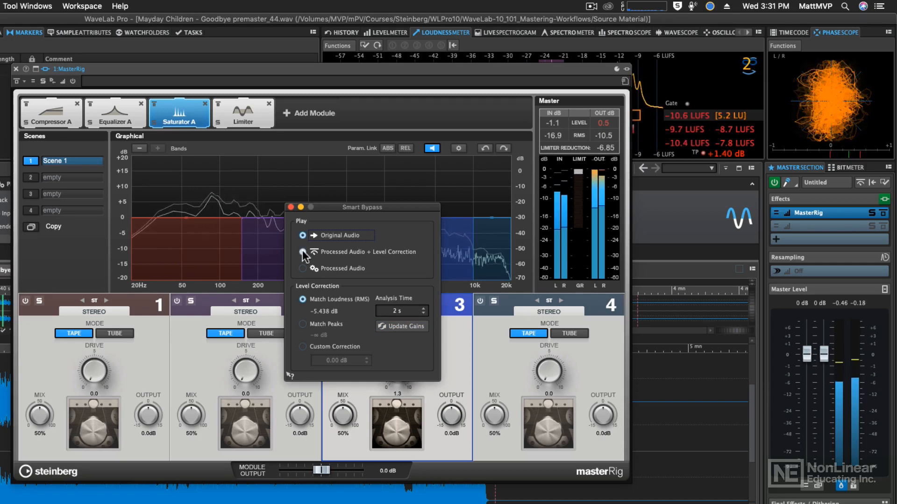
pyautogui.click(302, 252)
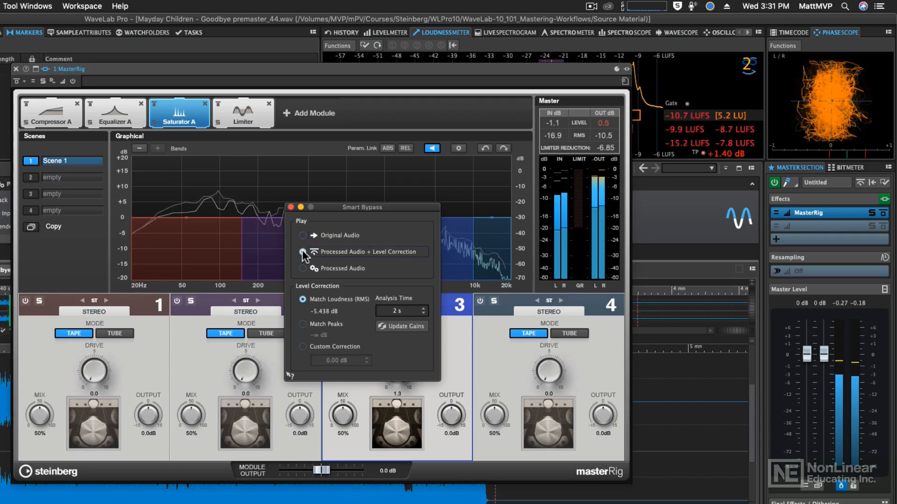
pyautogui.click(411, 324)
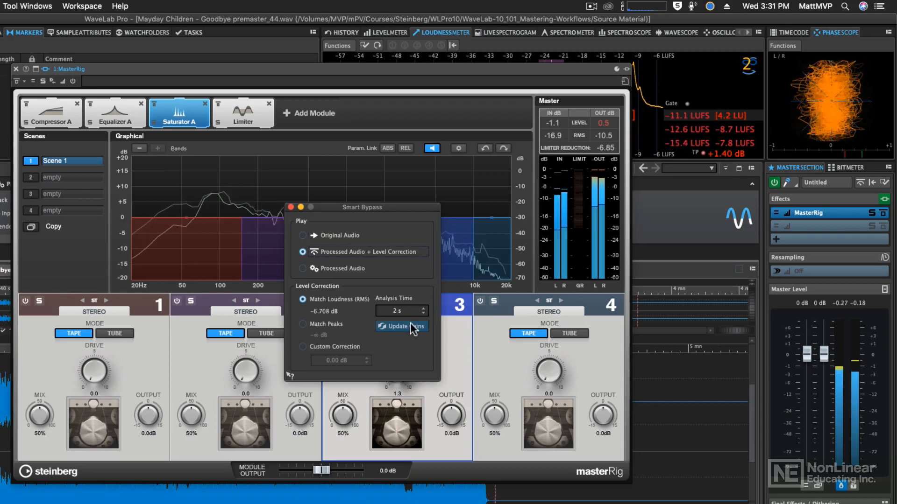
pyautogui.click(303, 235)
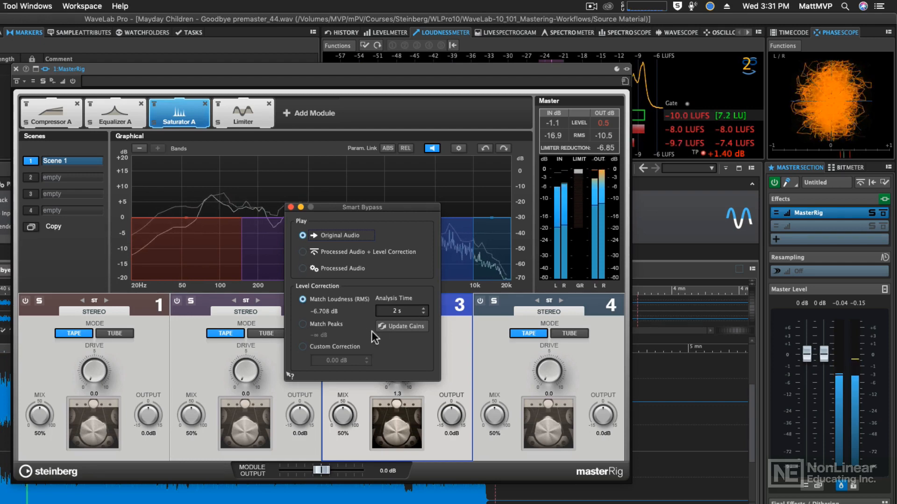
pyautogui.click(401, 326)
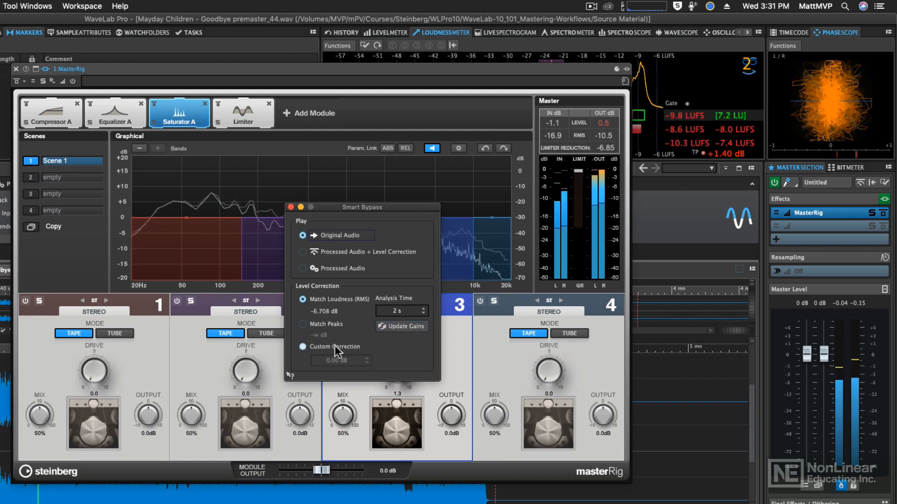
# Step: Set a custom level correction of -1.00 dB in Smart Bypass and compare original with level-corrected processed audio
pyautogui.click(303, 347)
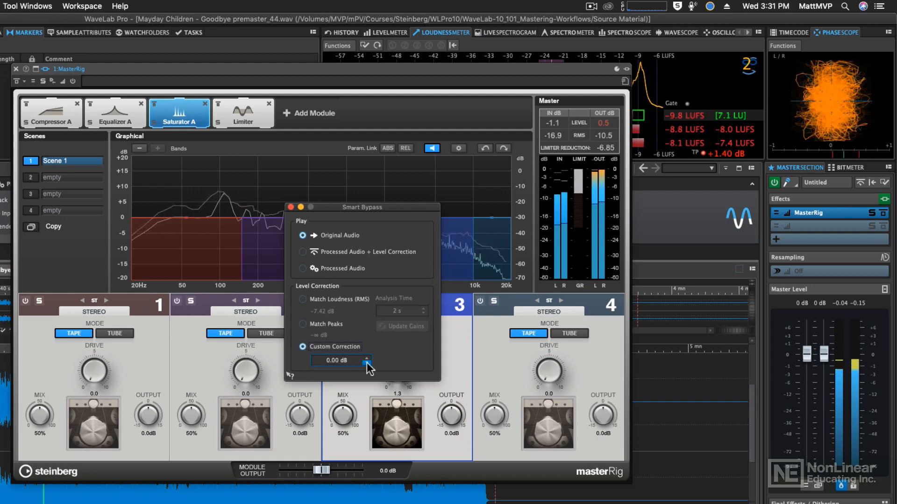
pyautogui.click(302, 252)
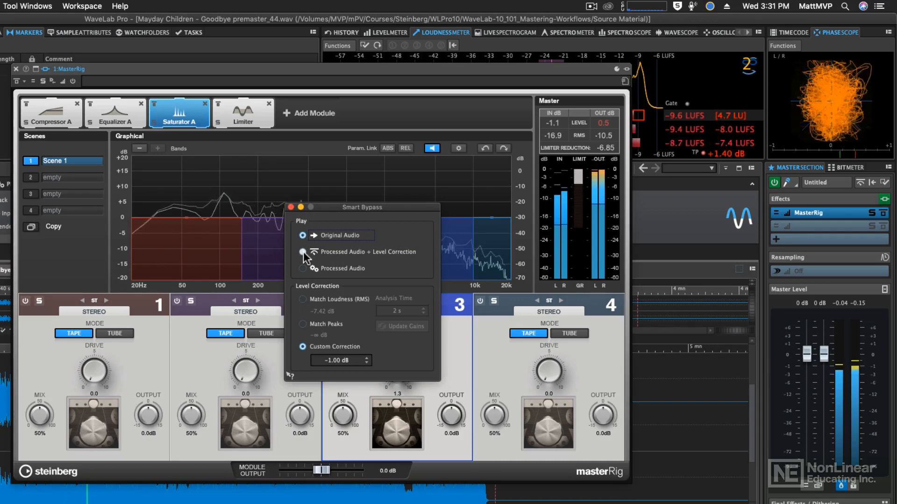
pyautogui.click(303, 252)
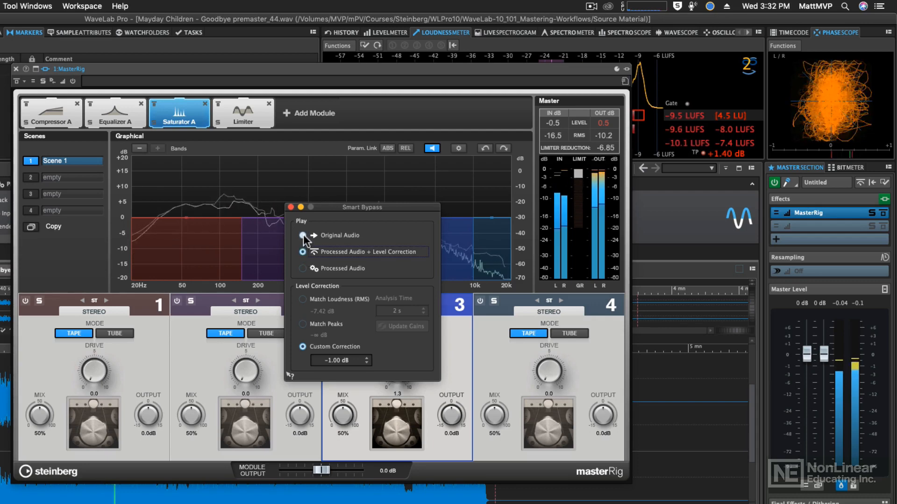
pyautogui.click(302, 235)
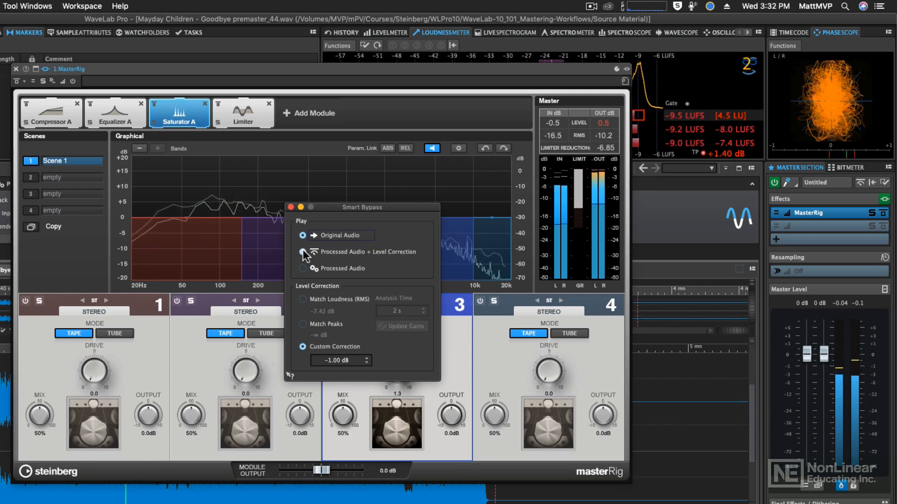
pyautogui.click(303, 252)
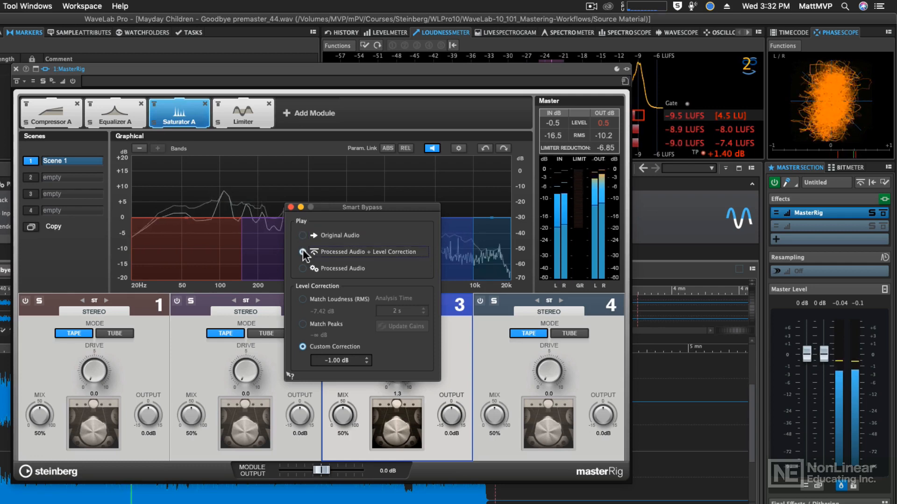